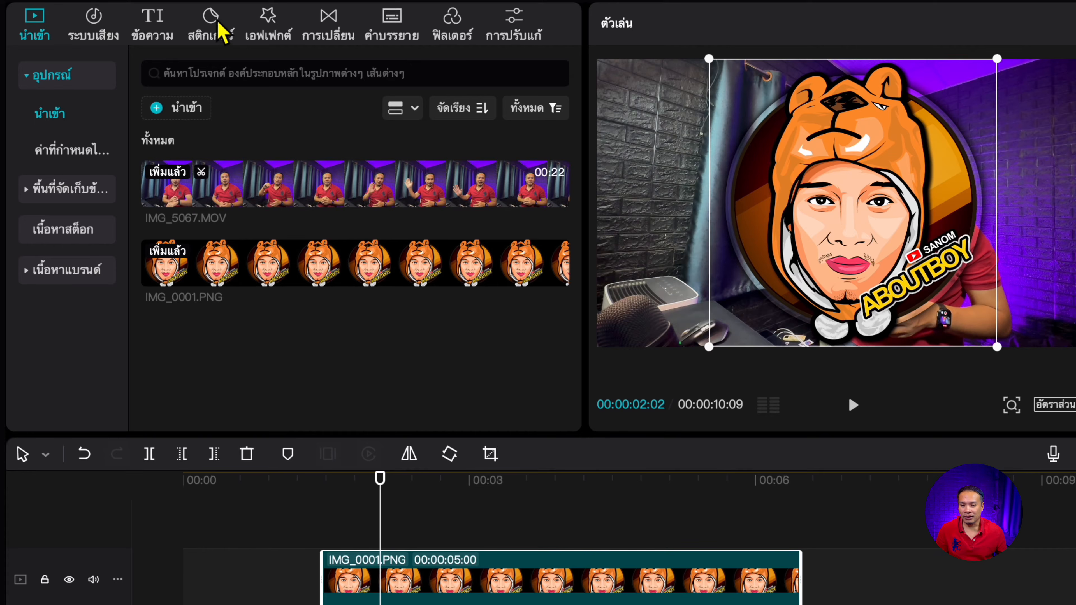
# Step: Open the sticker library and browse the trending stickers
pyautogui.click(212, 30)
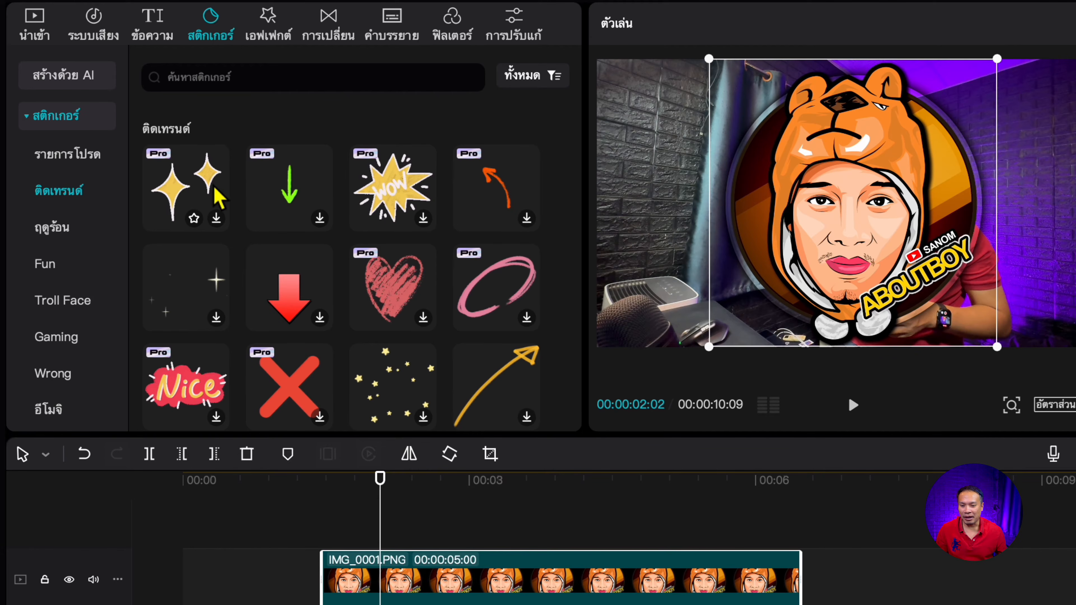
pyautogui.scroll(-5, 219, 201)
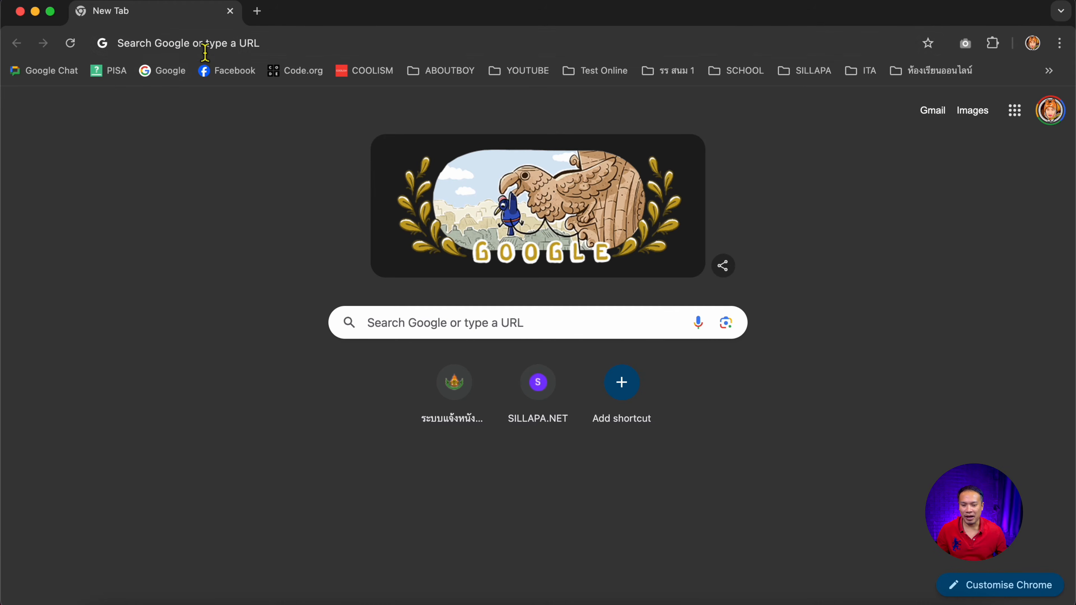
# Step: Switch to Chrome, go to capcut.com and open the cloud space "ABOUTBOY's space" to check its storage quota
pyautogui.click(203, 44)
pyautogui.write('cap')
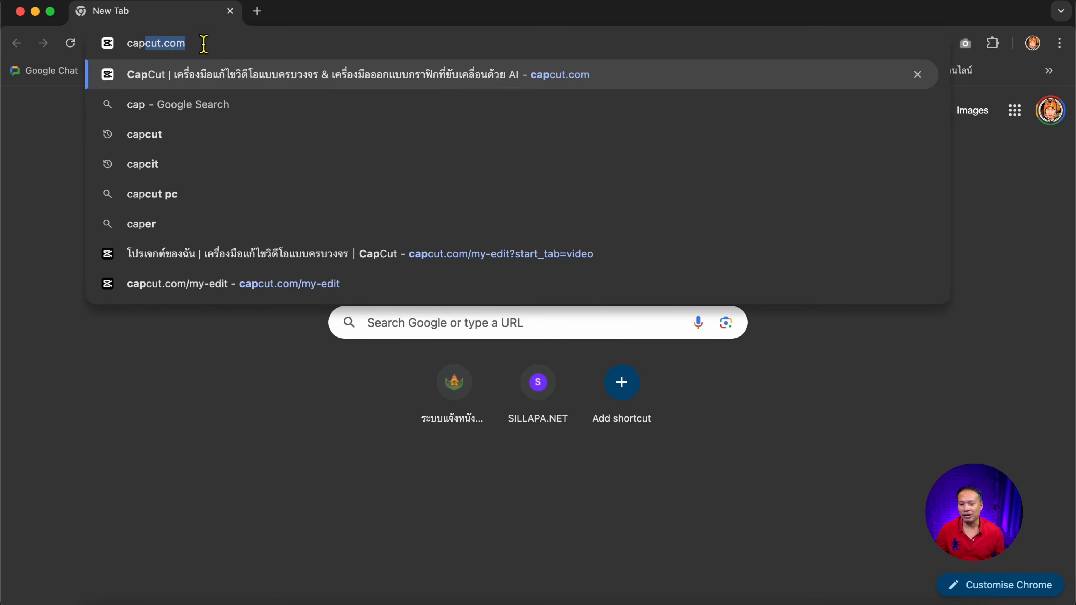
pyautogui.press('Return')
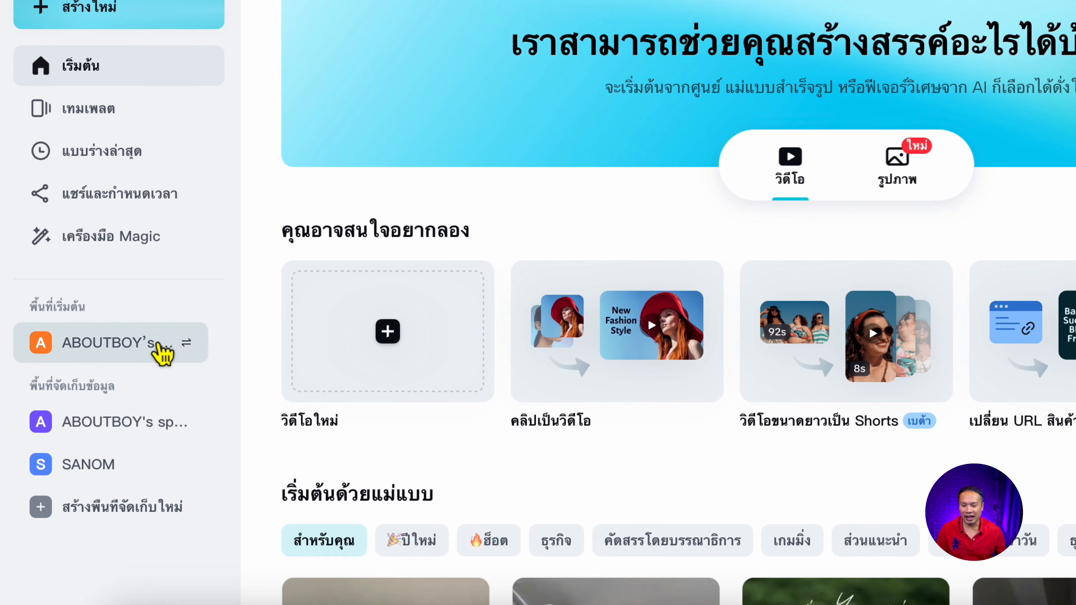
pyautogui.click(96, 347)
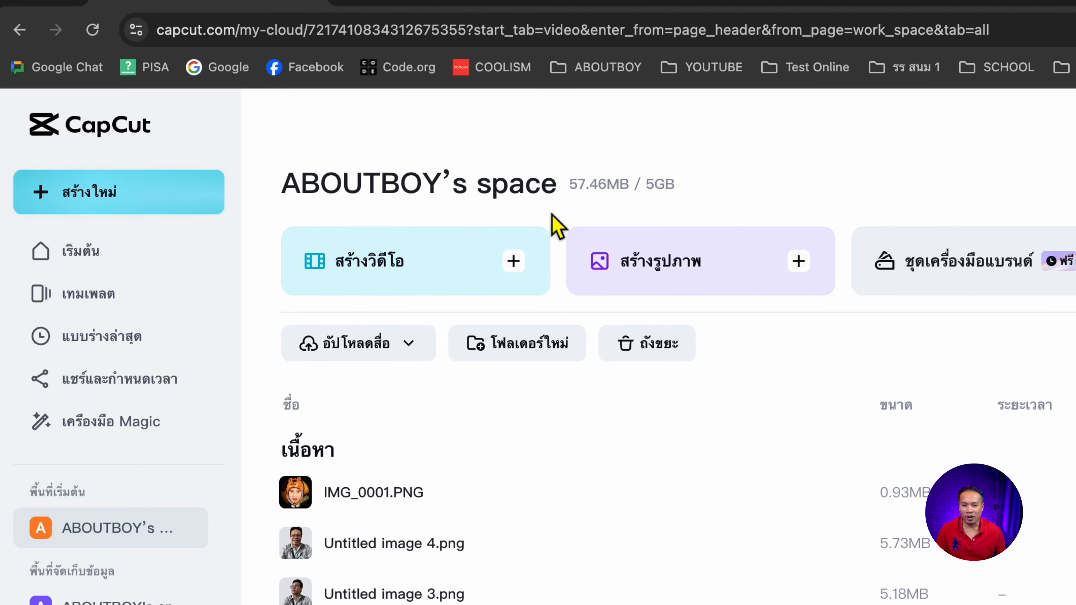
pyautogui.moveTo(678, 192); pyautogui.dragTo(649, 191)
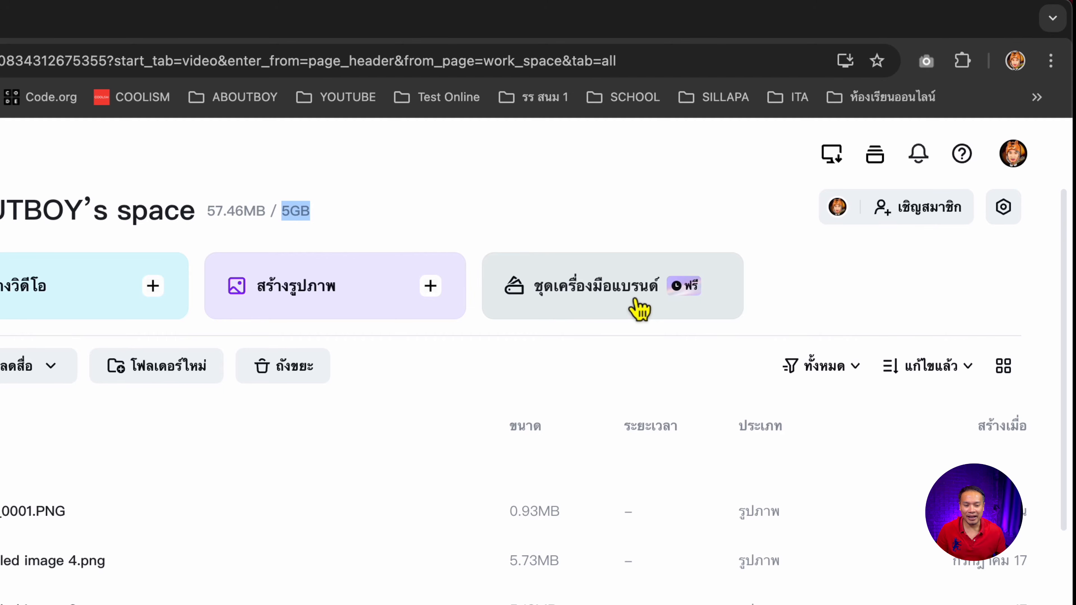
# Step: Upload IMG_0001.PNG from the Desktop as a sticker in the space's brand kit (ชุดเครื่องมือแบรนด์)
pyautogui.click(591, 312)
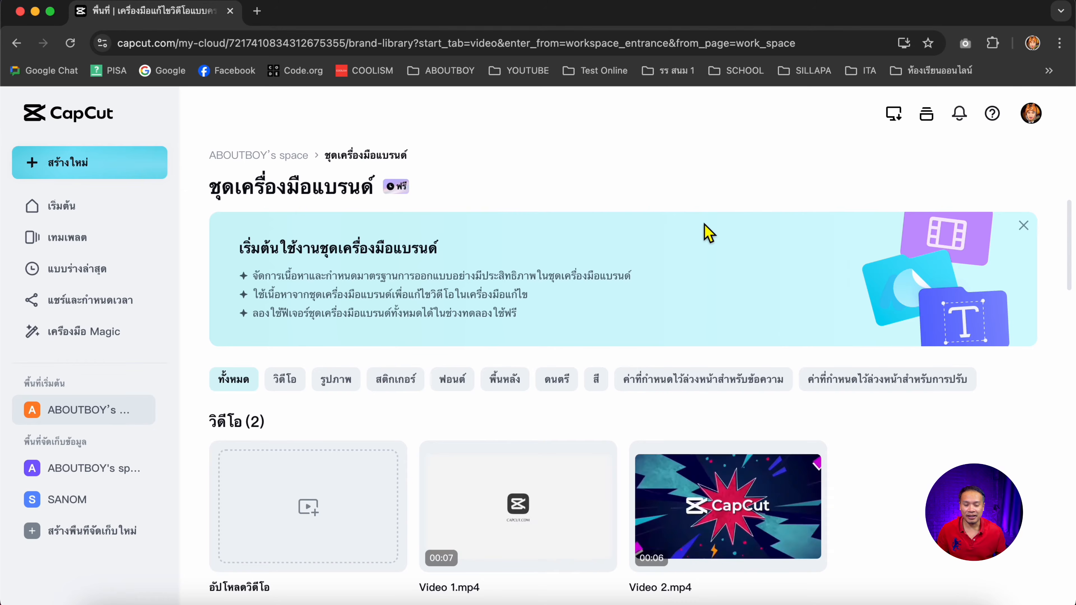
pyautogui.click(419, 395)
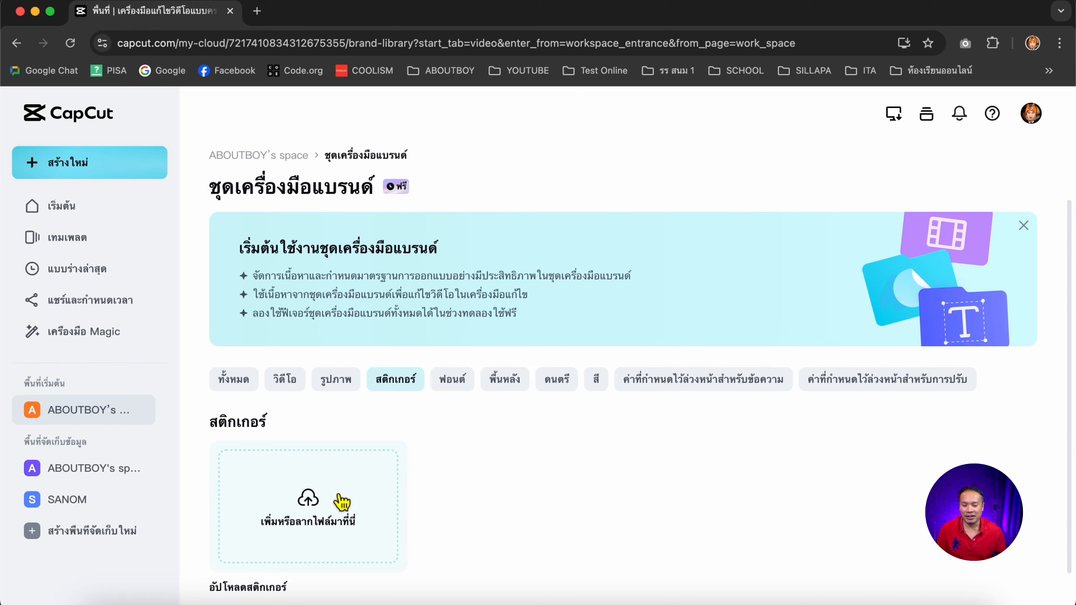
pyautogui.click(312, 504)
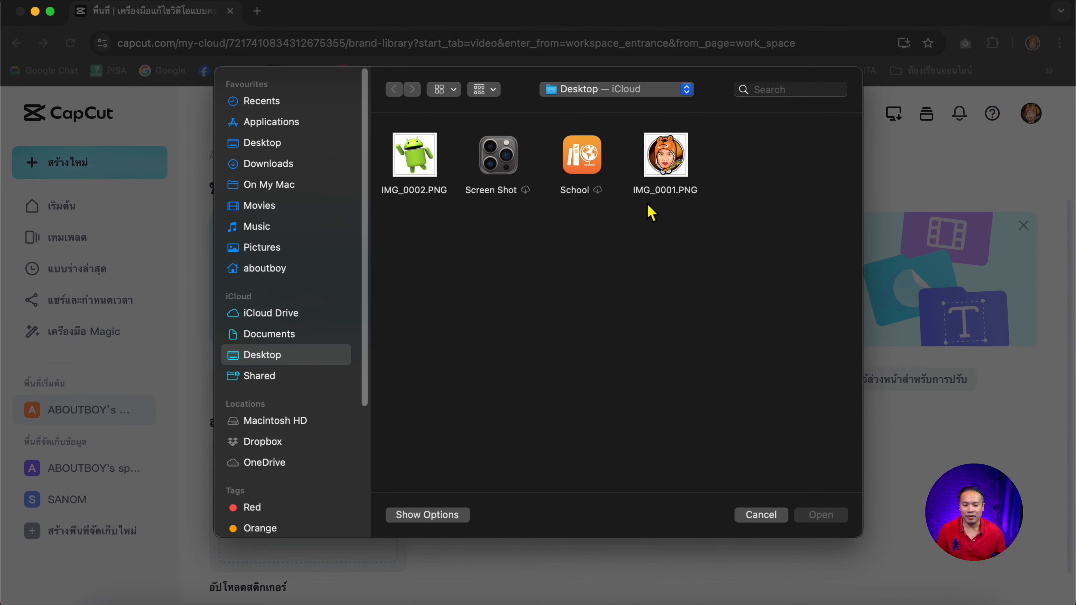
pyautogui.click(683, 175)
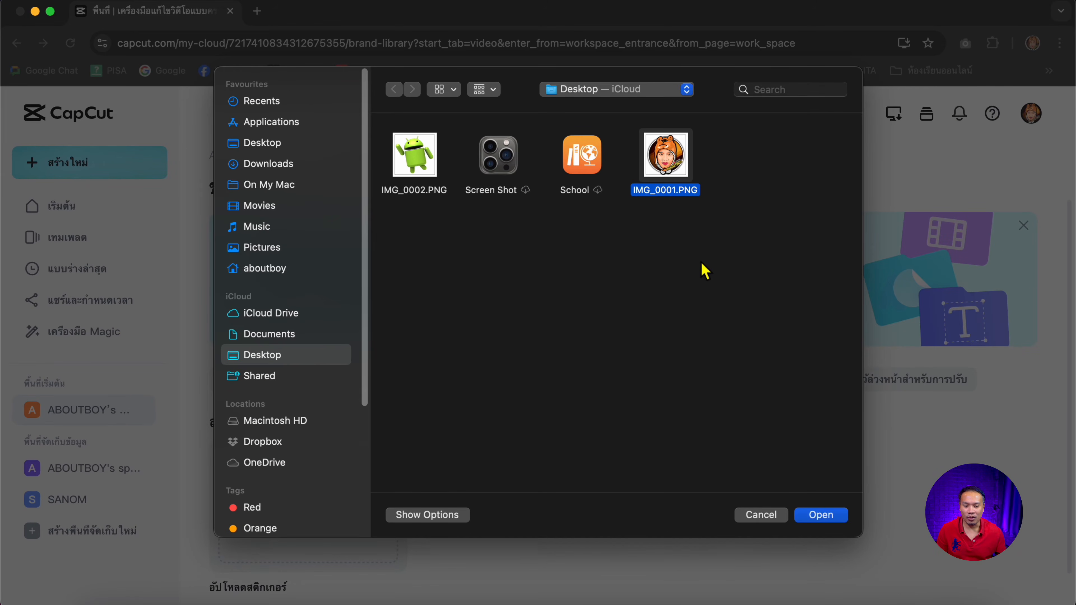
pyautogui.click(833, 517)
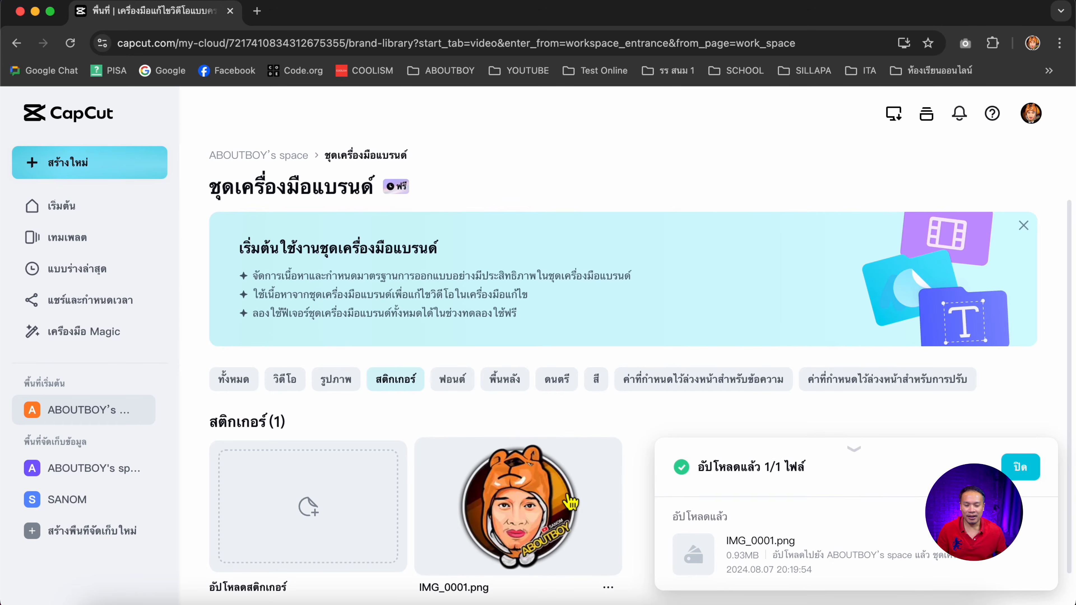
# Step: Rename the uploaded sticker IMG_0001.png as "ABOUTBOY LOGO"
pyautogui.scroll(-1, 571, 503)
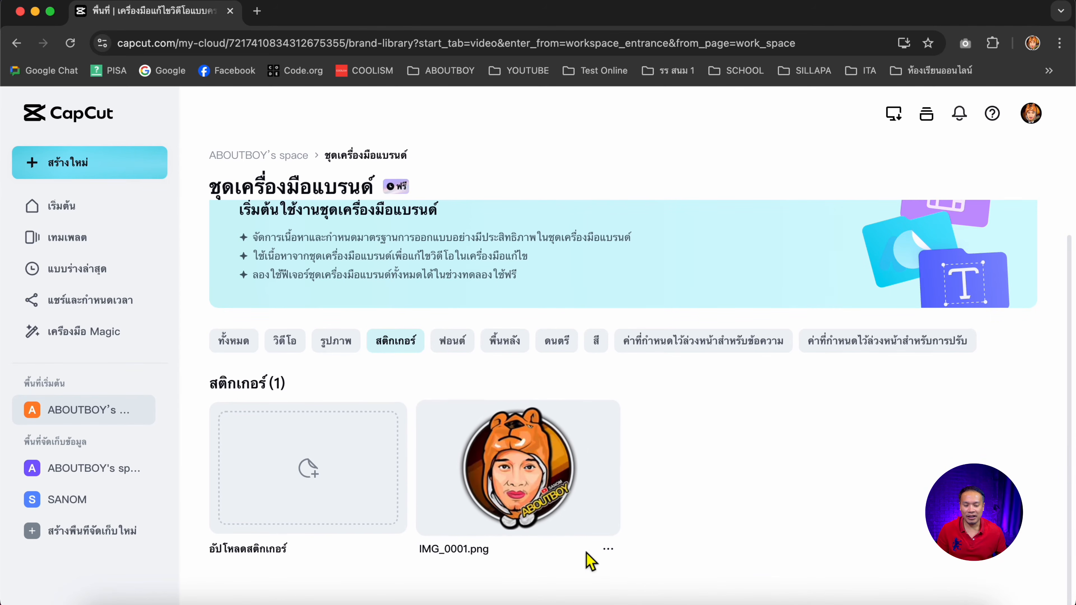
pyautogui.click(609, 550)
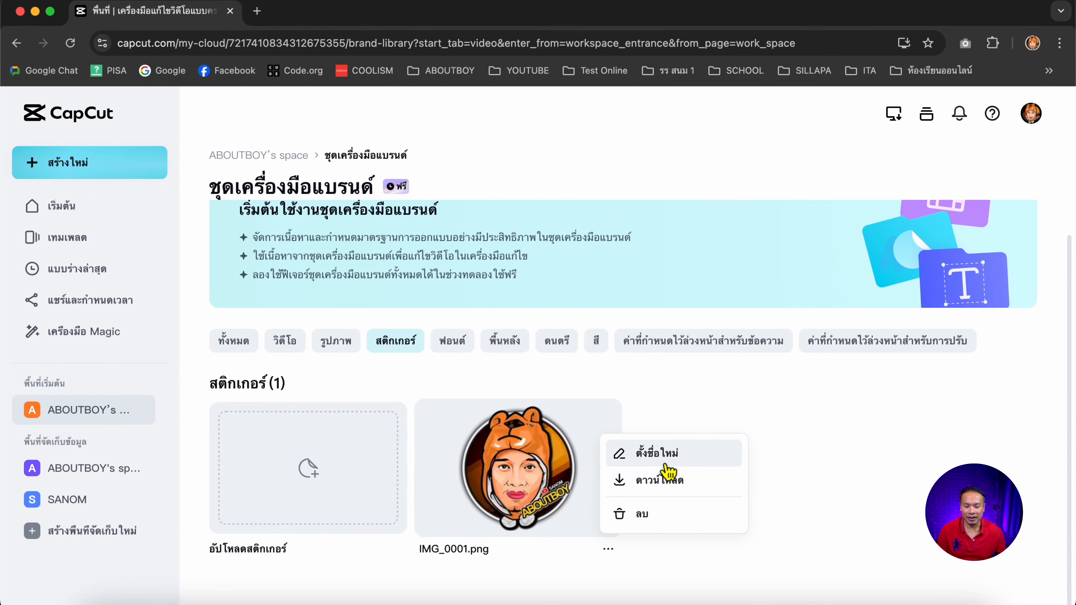
pyautogui.click(664, 457)
pyautogui.write('ABOUTBOY LOGO')
pyautogui.click(459, 369)
pyautogui.click(673, 392)
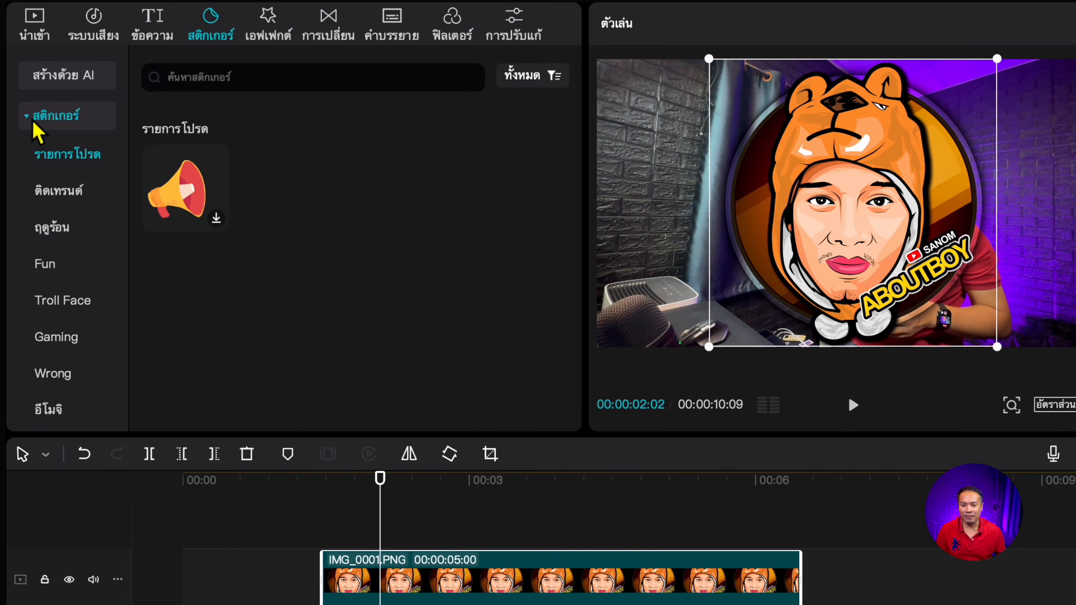
# Step: Switch to the CapCut desktop editor, show the brand stickers of "ABOUTBOY's space" and refresh the list
pyautogui.click(37, 127)
pyautogui.click(75, 173)
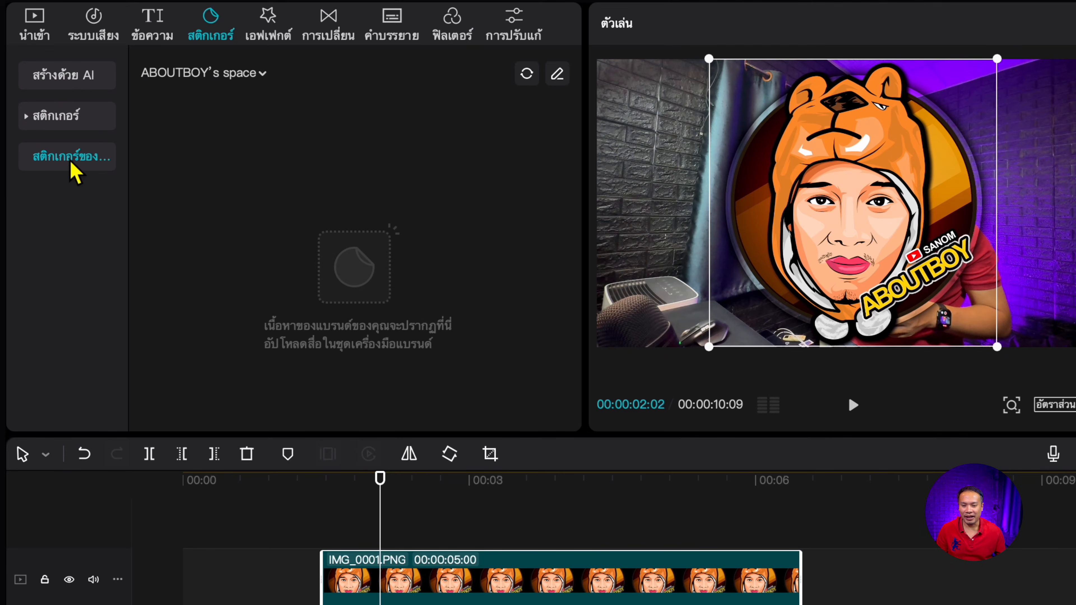
pyautogui.click(262, 74)
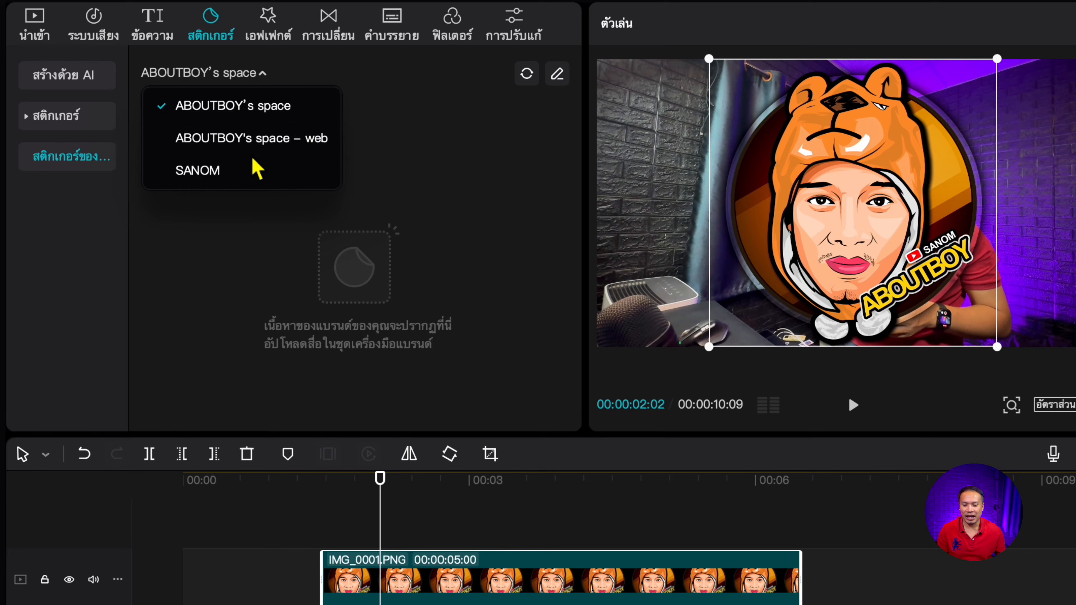
pyautogui.click(280, 114)
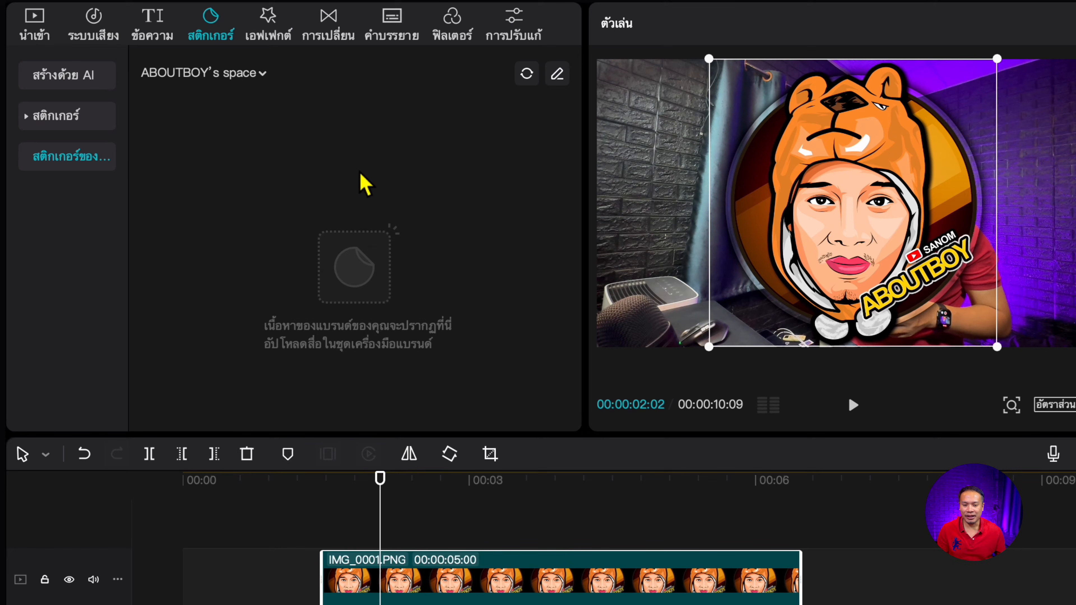
pyautogui.click(527, 74)
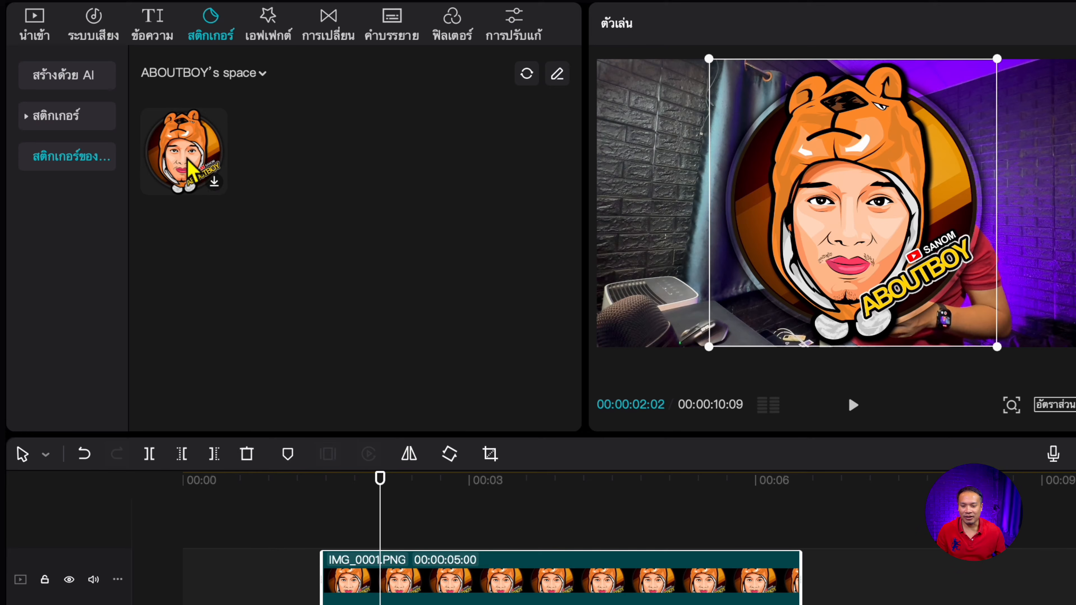
# Step: Add the uploaded logo sticker to the timeline on its own track, starting right after the IMG_0001.PNG clip
pyautogui.click(188, 167)
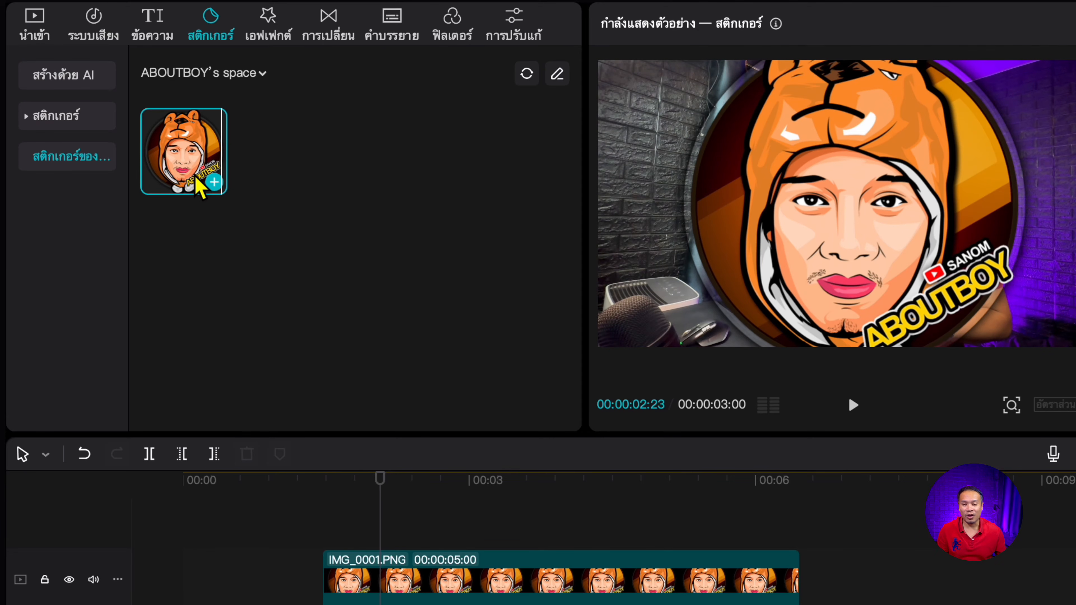
pyautogui.moveTo(196, 181); pyautogui.dragTo(867, 582)
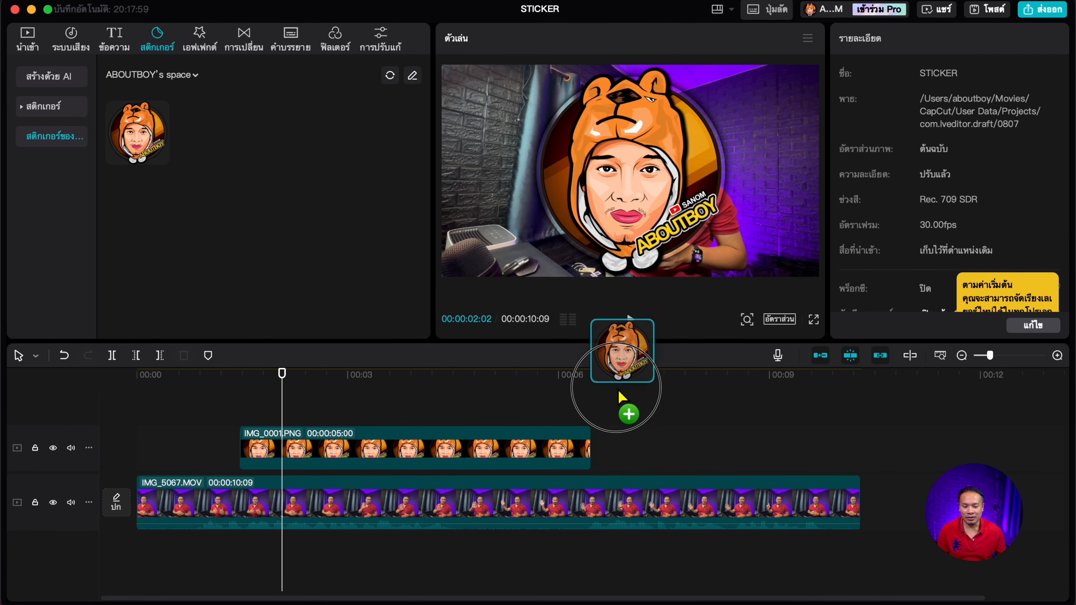
pyautogui.moveTo(638, 446); pyautogui.dragTo(663, 434)
pyautogui.click(641, 414)
pyautogui.click(664, 434)
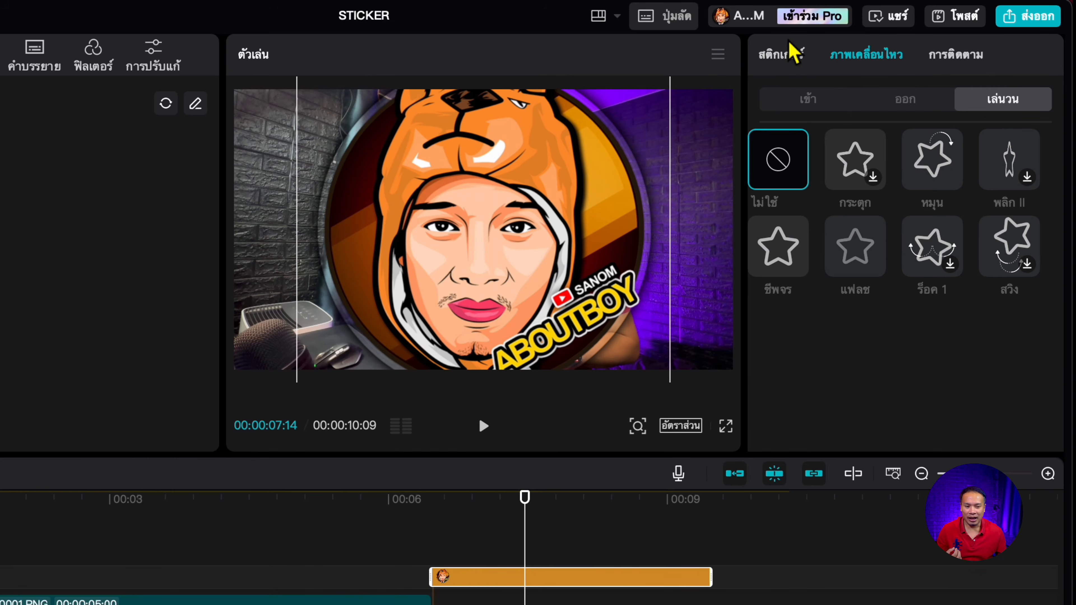
# Step: Scale the logo sticker to 17% and place it in the video's upper-left corner at about X -1601, Y 780
pyautogui.click(790, 59)
pyautogui.moveTo(795, 159); pyautogui.dragTo(769, 158)
pyautogui.moveTo(490, 243); pyautogui.dragTo(295, 144)
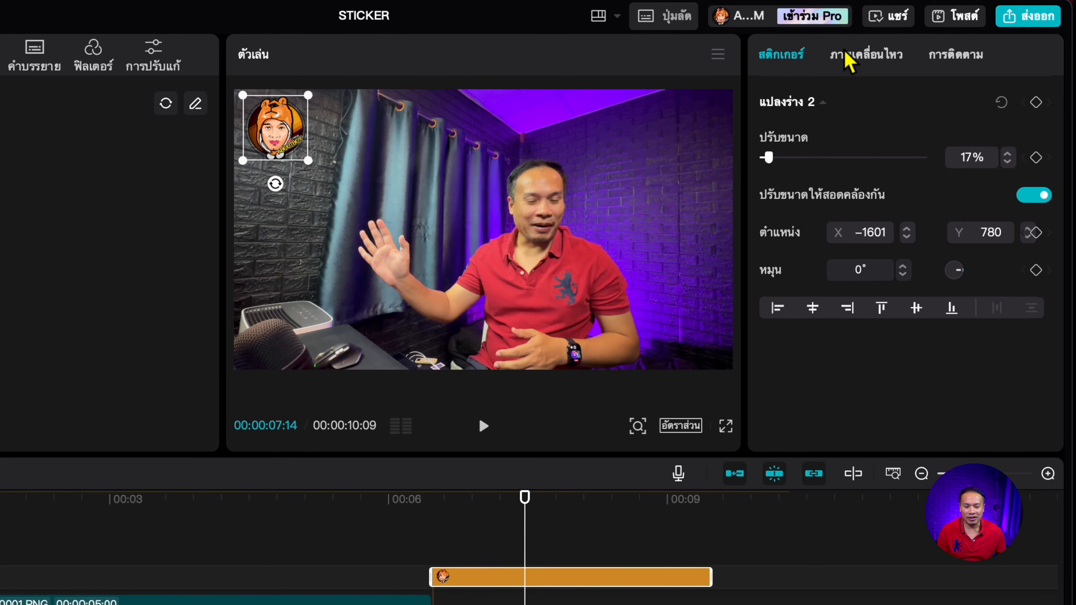
# Step: Apply the loop animation "ร็อค 1" to the logo sticker and preview it by playing the video
pyautogui.click(874, 66)
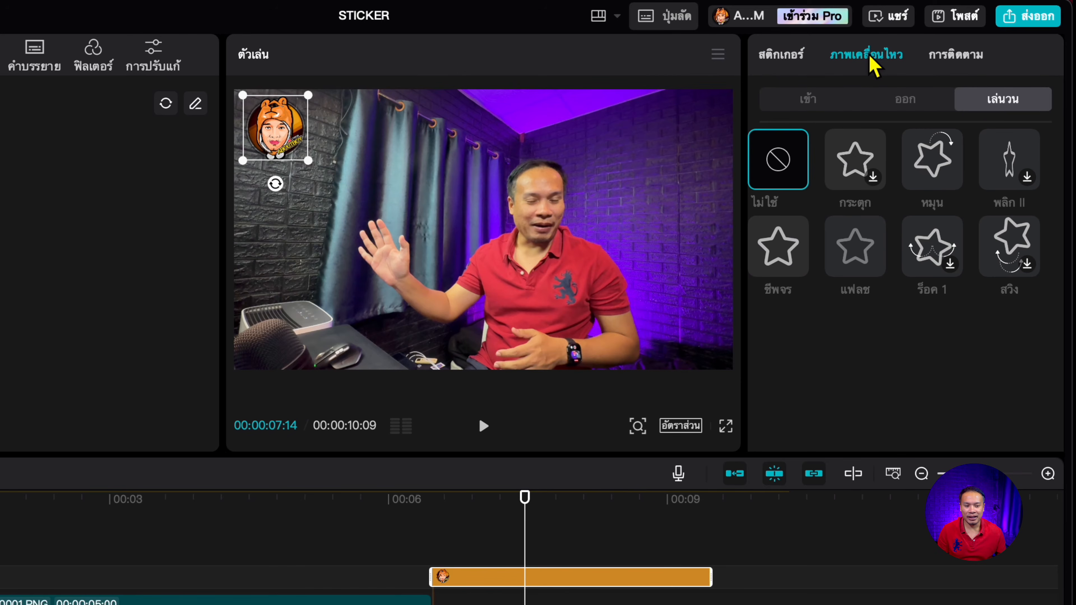
pyautogui.click(925, 259)
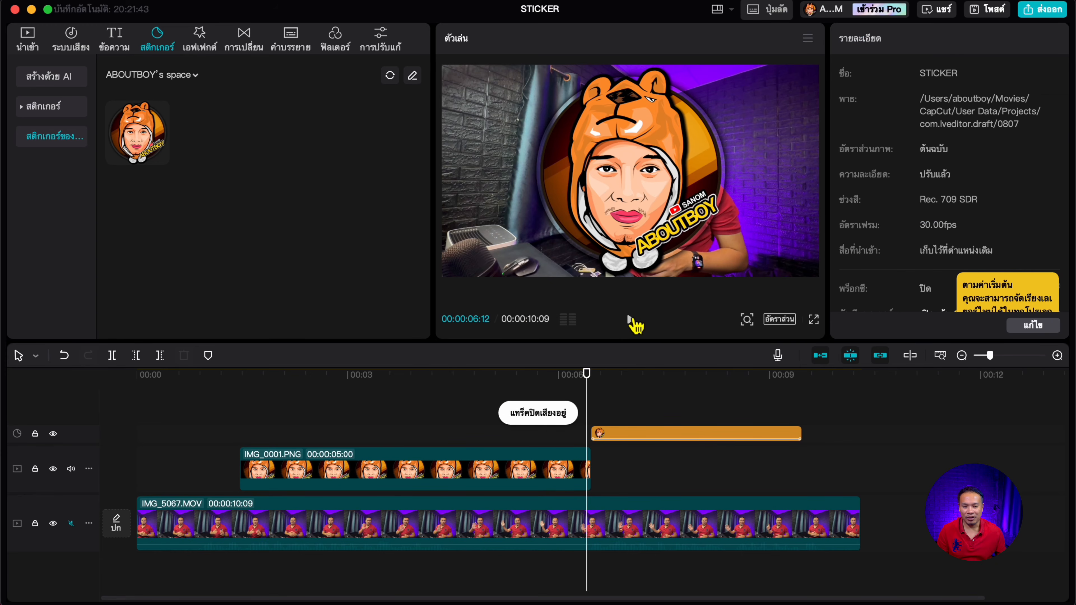
pyautogui.click(633, 323)
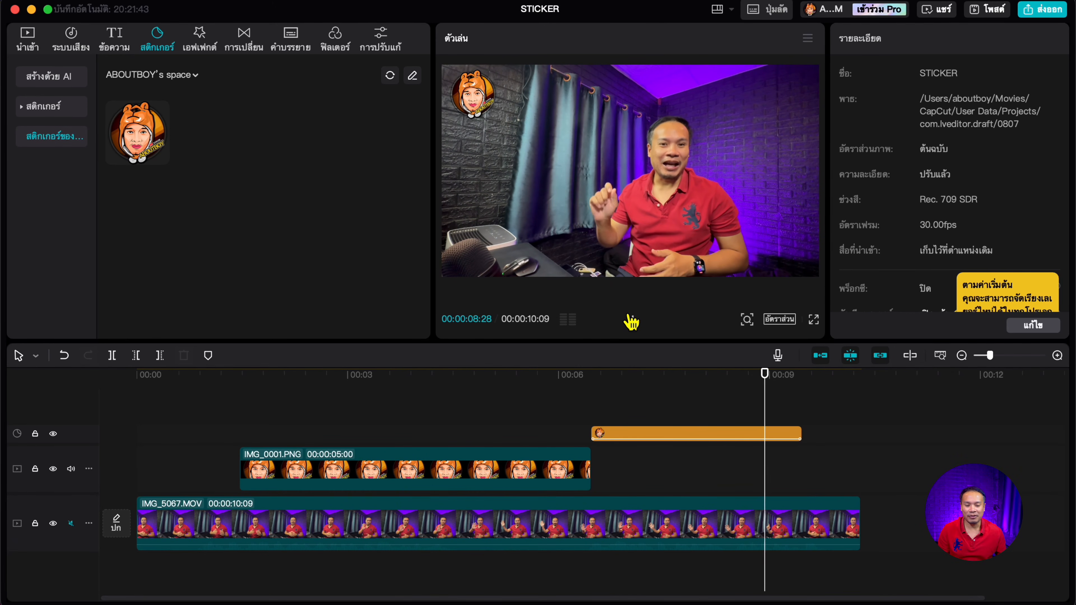
pyautogui.click(631, 320)
# Step: Extend the logo sticker's clip on the timeline from 00:00 to about 00:00:10:06, near the end of the main video
pyautogui.moveTo(607, 433); pyautogui.dragTo(174, 434)
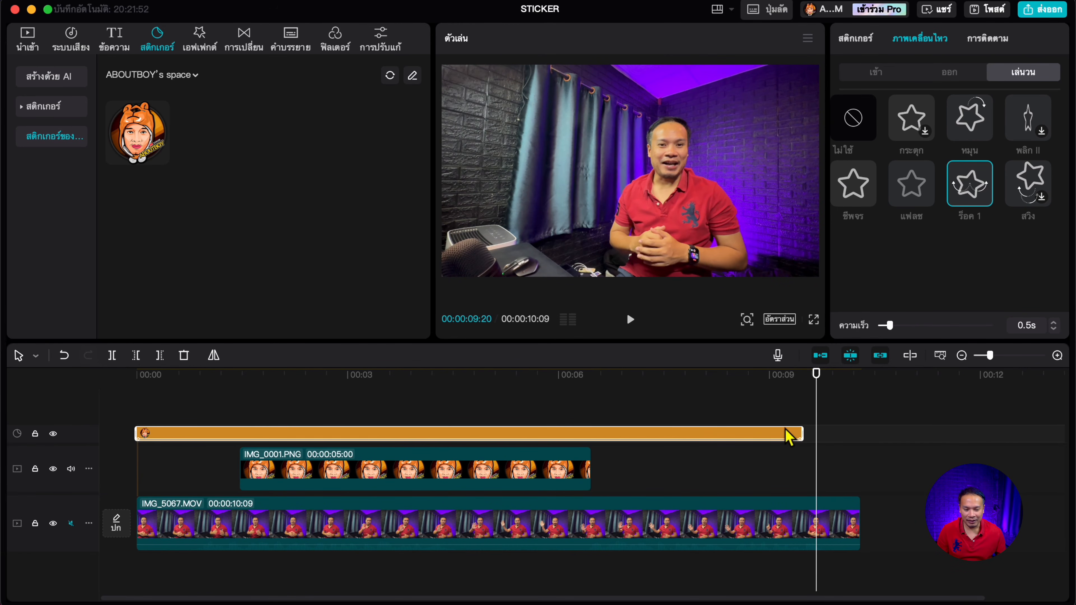
pyautogui.moveTo(803, 433); pyautogui.dragTo(853, 432)
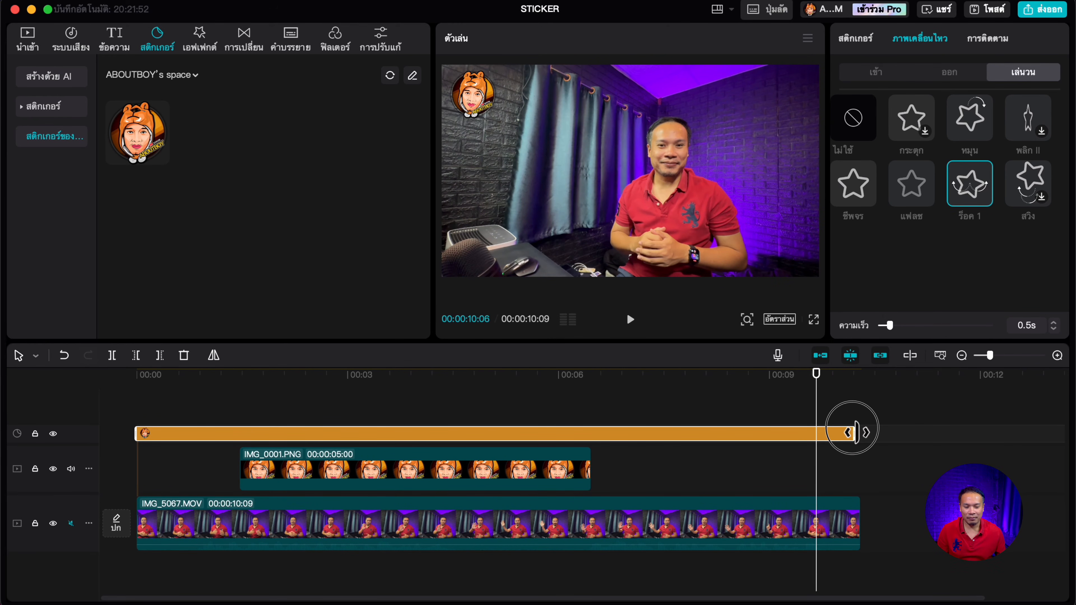
# Step: Select the IMG_0001.PNG image clip on the timeline
pyautogui.click(535, 483)
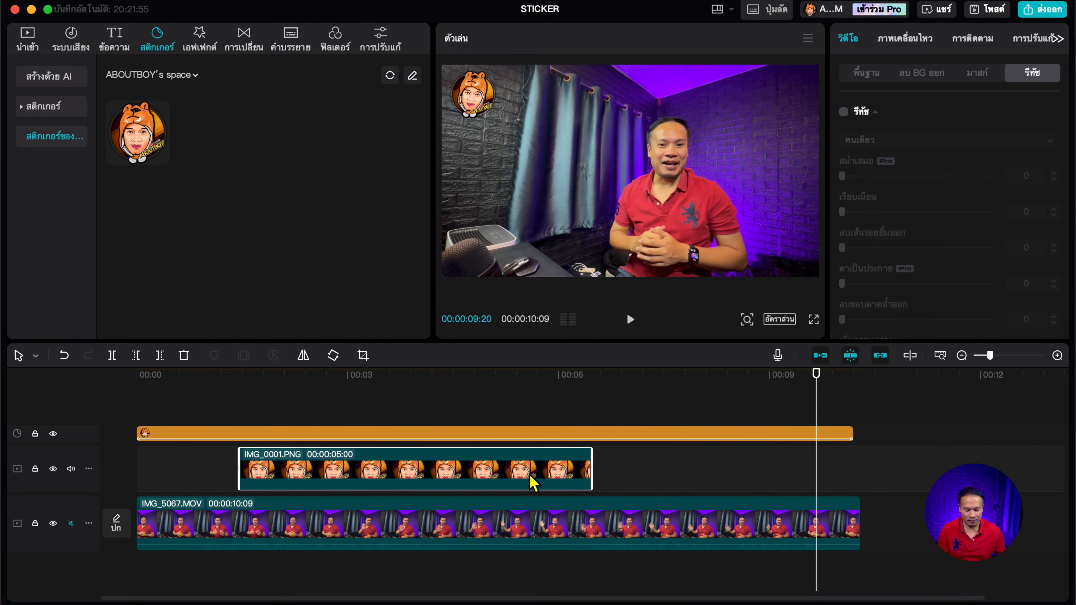